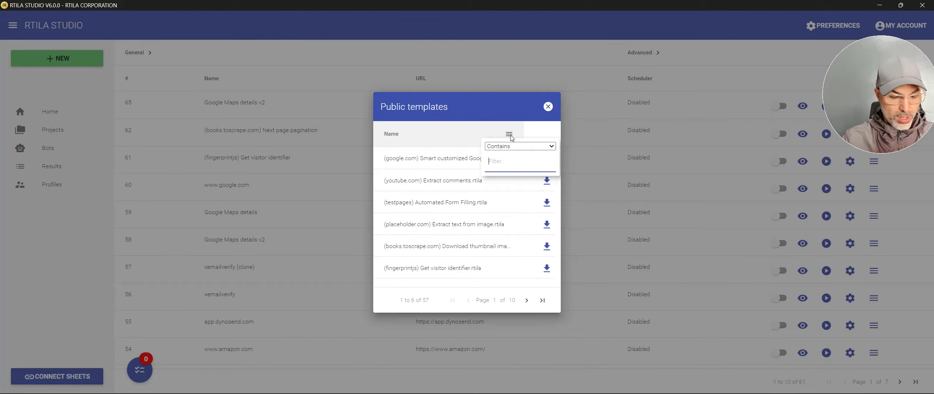
Filter the public templates by "book" and download the "(books.toscrape.com) Basic detail example" template.
text(book)
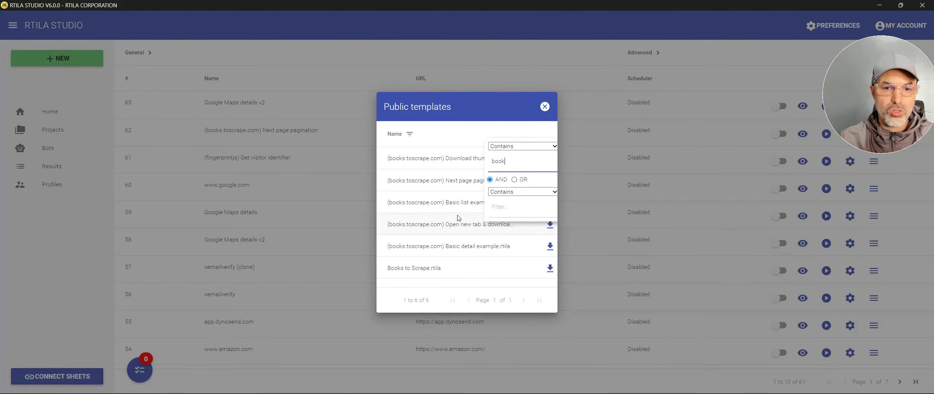
click(461, 252)
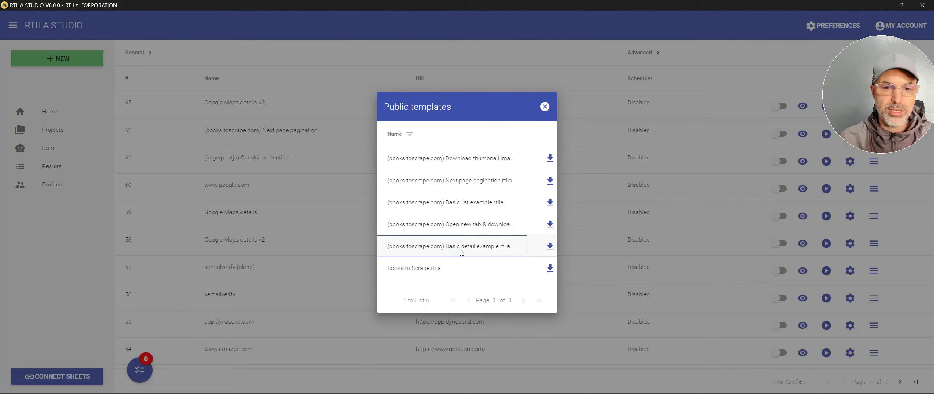
click(551, 247)
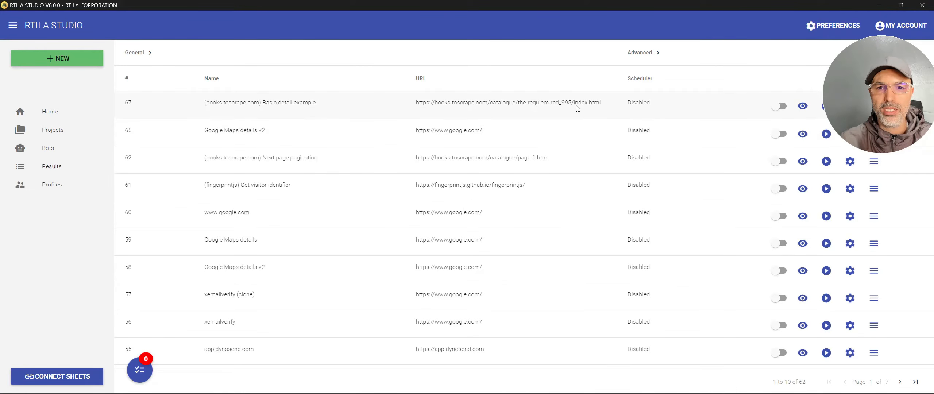
Open the "(books.toscrape.com) Basic detail example" project in the visual inspection editor and maximize its window.
drag(875, 91, 870, 177)
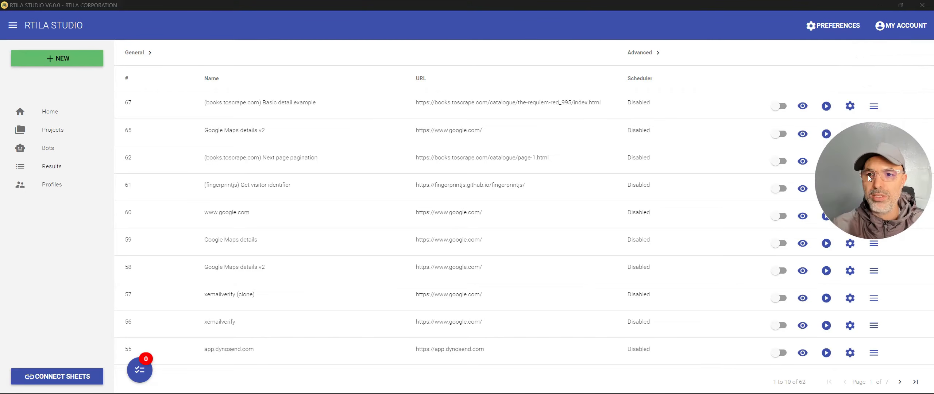
click(802, 109)
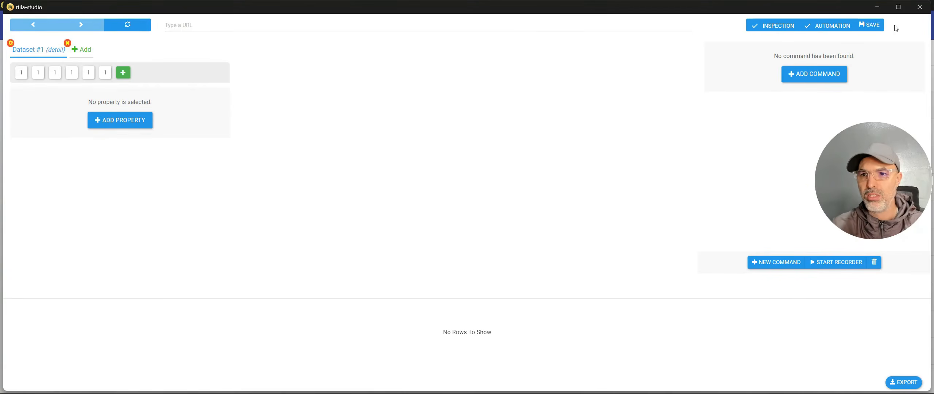
click(900, 9)
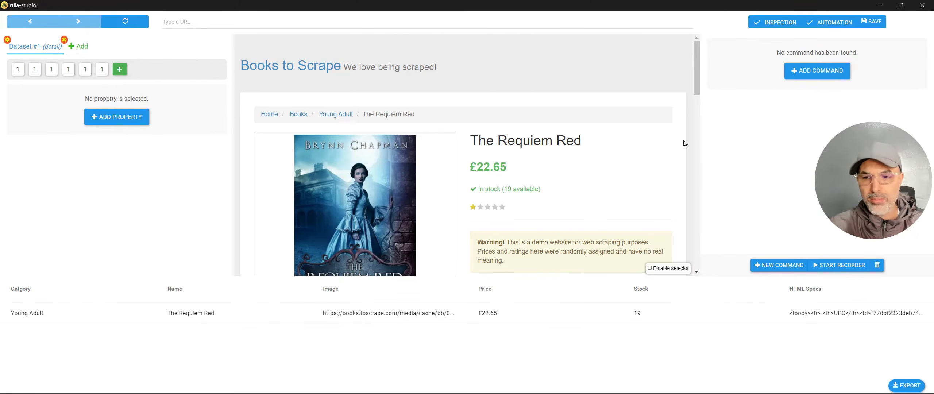
Review the CSS selectors of the Catgory, Name, Image and Price properties against the highlighted page elements.
click(19, 75)
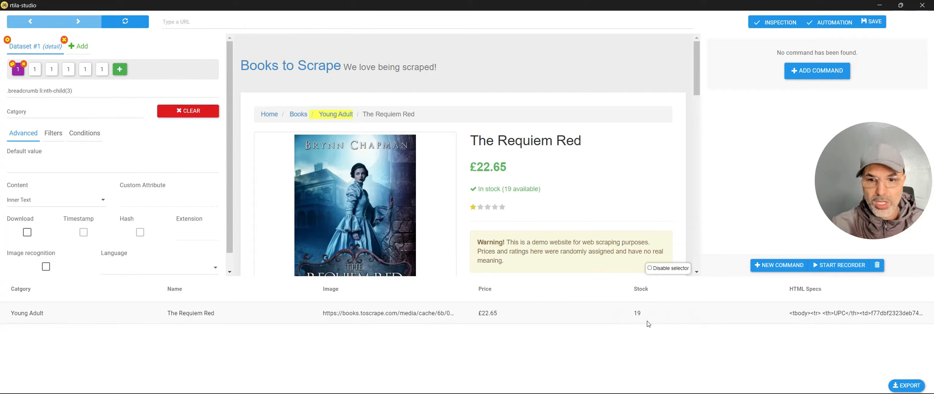
click(16, 72)
click(16, 72)
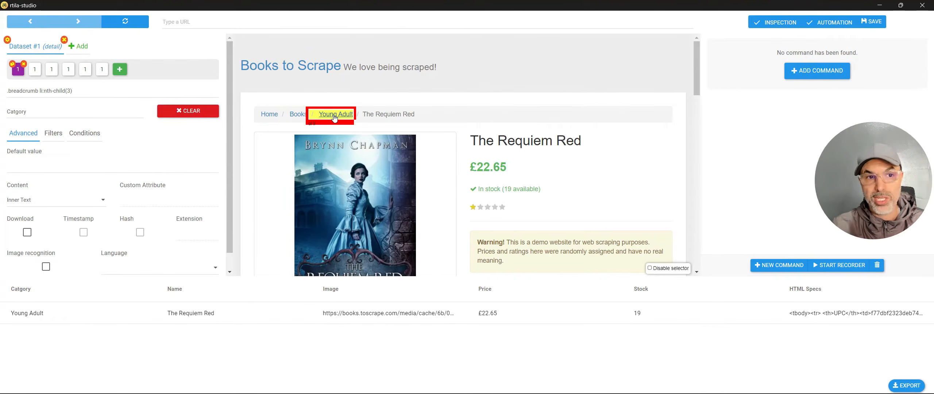
click(34, 72)
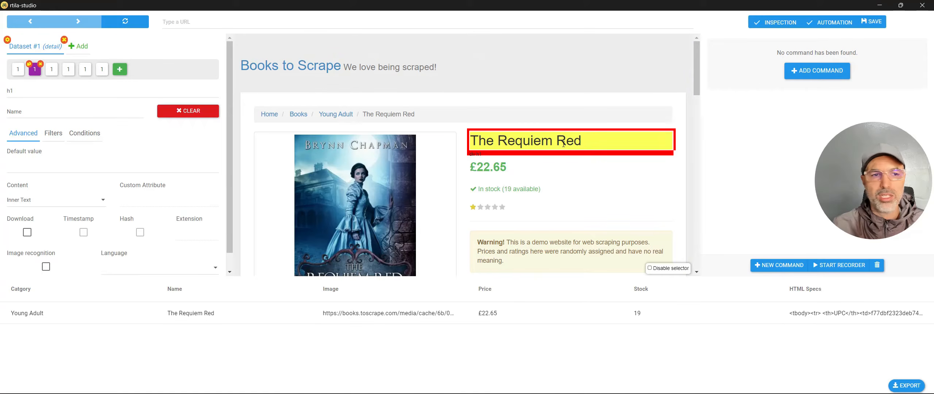
click(52, 70)
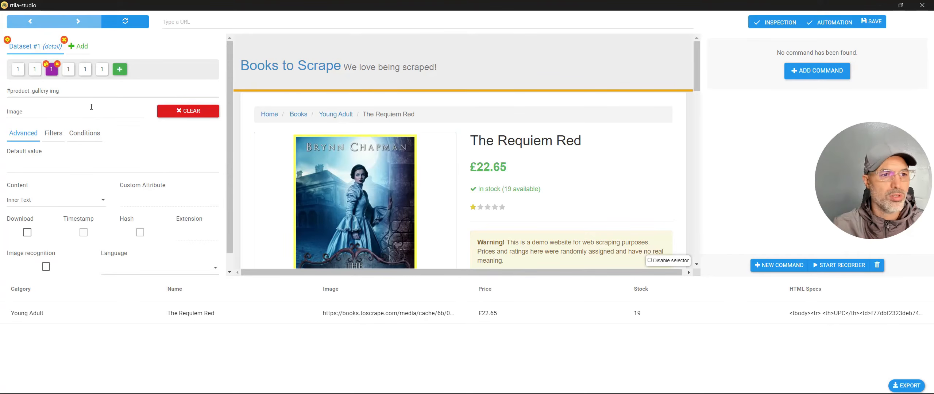
triple_click(52, 92)
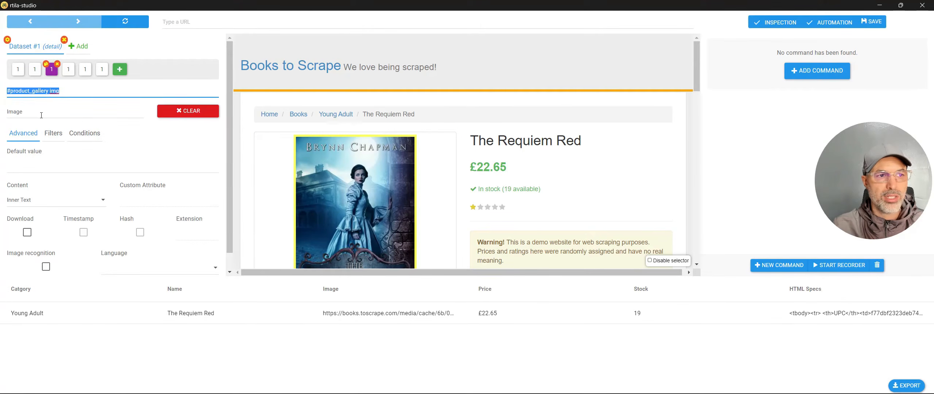
click(68, 75)
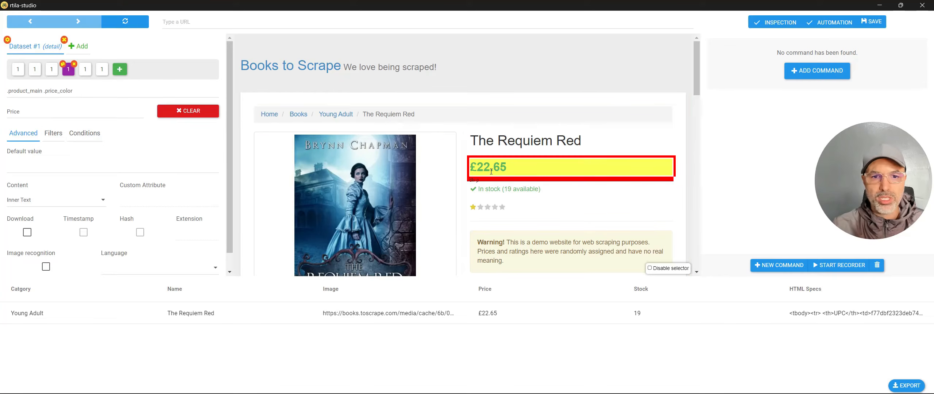
Examine the Stock property's regular expression filter and the HTML Specs property's advanced settings.
click(85, 73)
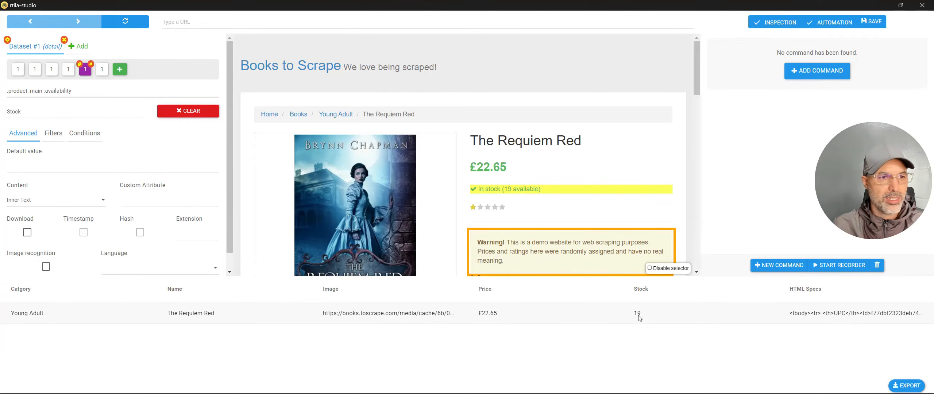
click(63, 141)
scroll(120, 168, down, 1)
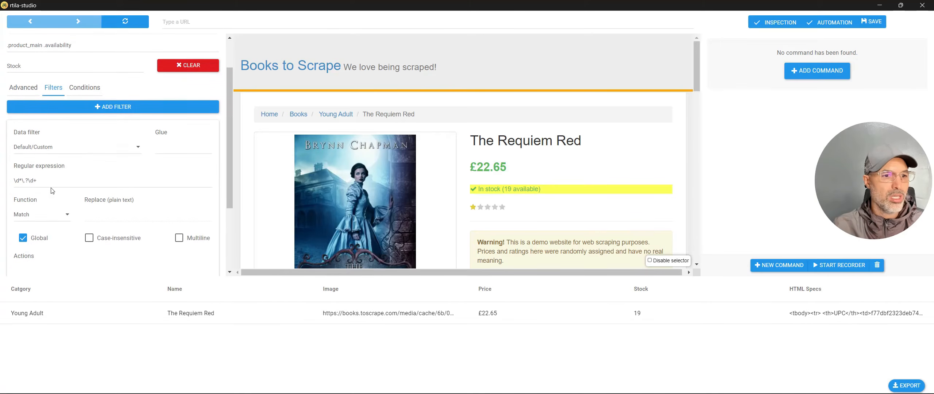
drag(38, 181, 14, 181)
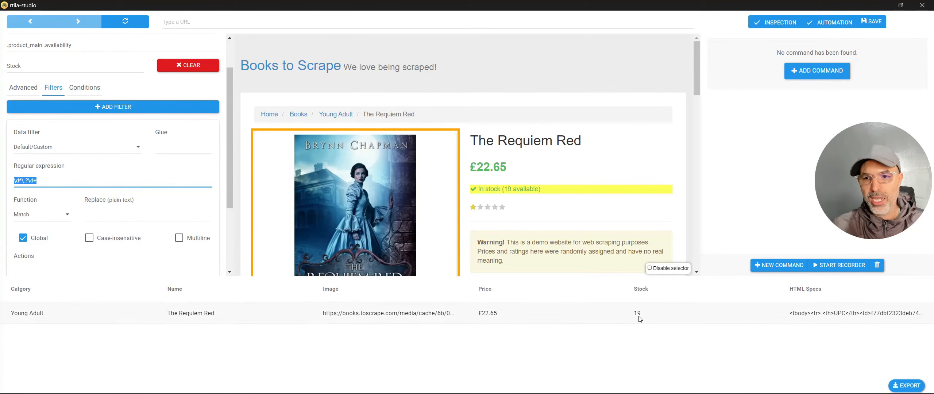
scroll(96, 155, up, 1)
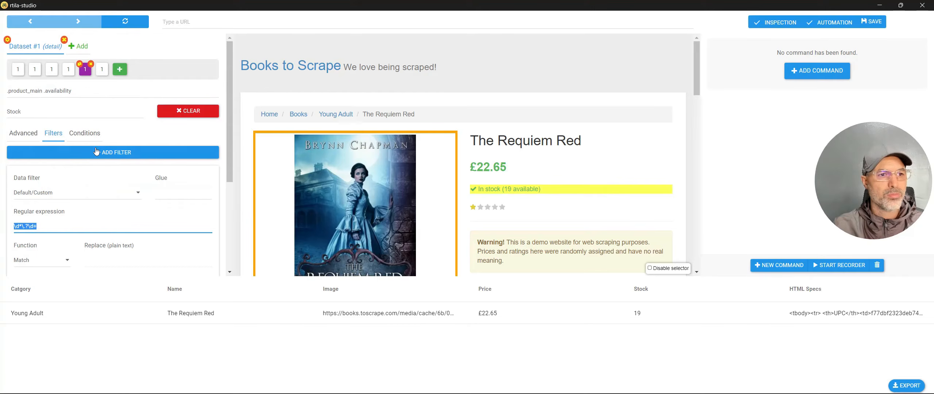
click(101, 69)
click(21, 133)
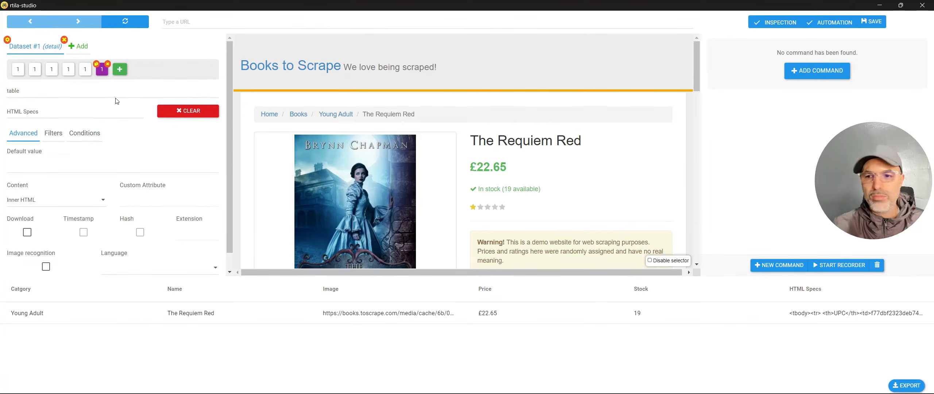
Delete all six existing properties from Dataset #1, from HTML Specs back to Catgory.
click(108, 64)
click(87, 71)
click(91, 64)
click(68, 69)
click(74, 64)
click(51, 69)
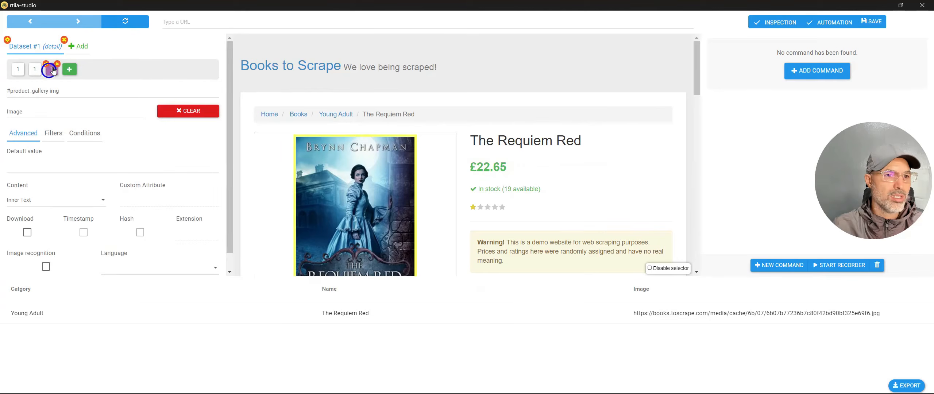
click(57, 64)
click(40, 70)
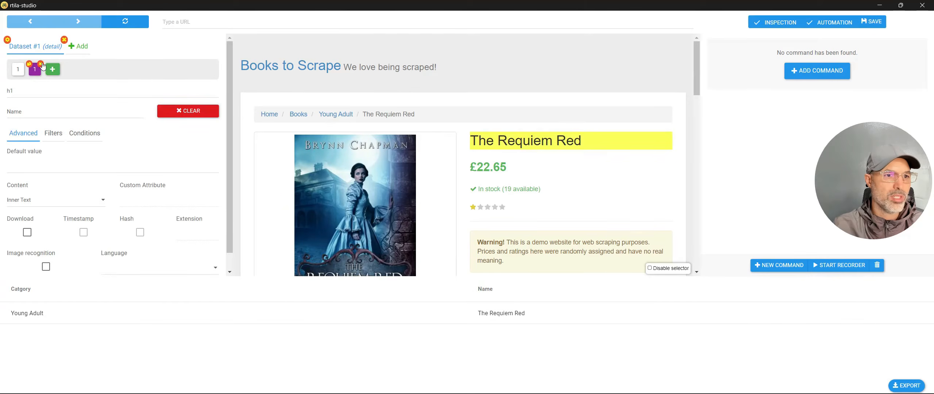
click(40, 64)
click(18, 70)
click(24, 65)
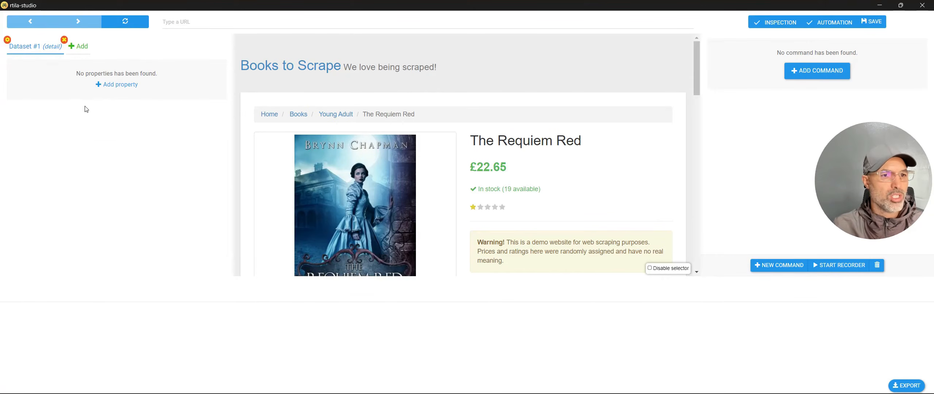
Add a new property to the empty dataset and name it "Title of the book".
click(105, 87)
drag(37, 112, 1, 110)
text(Ttiitle of the book)
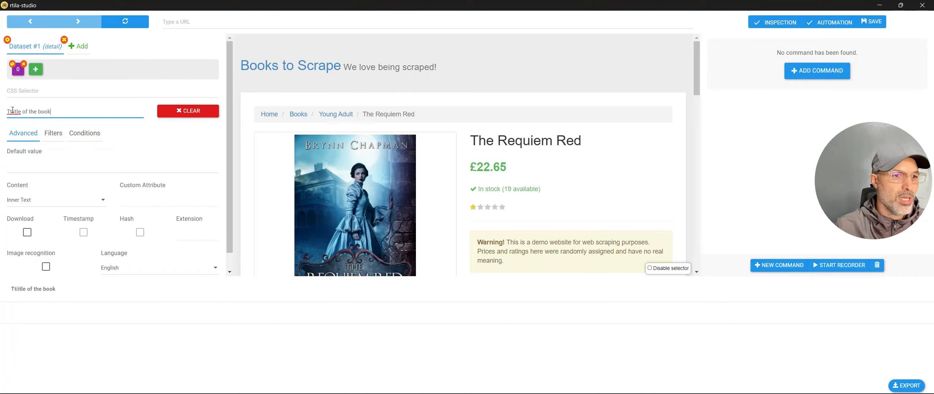
right_click(12, 109)
click(53, 106)
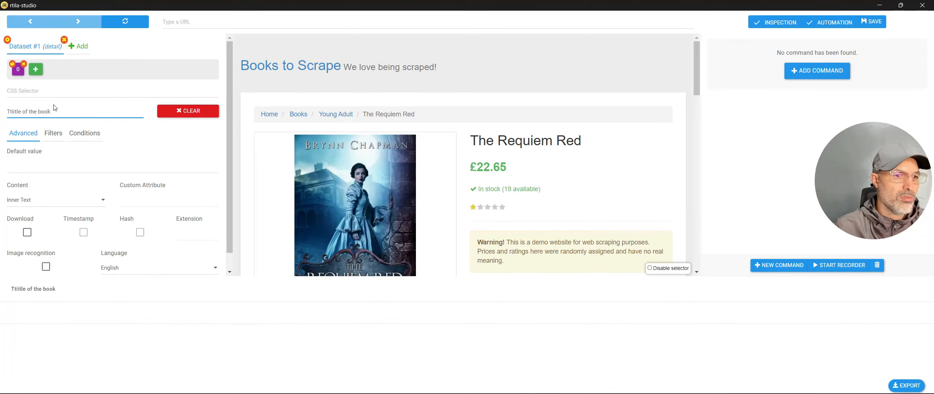
double_click(14, 111)
text(Title)
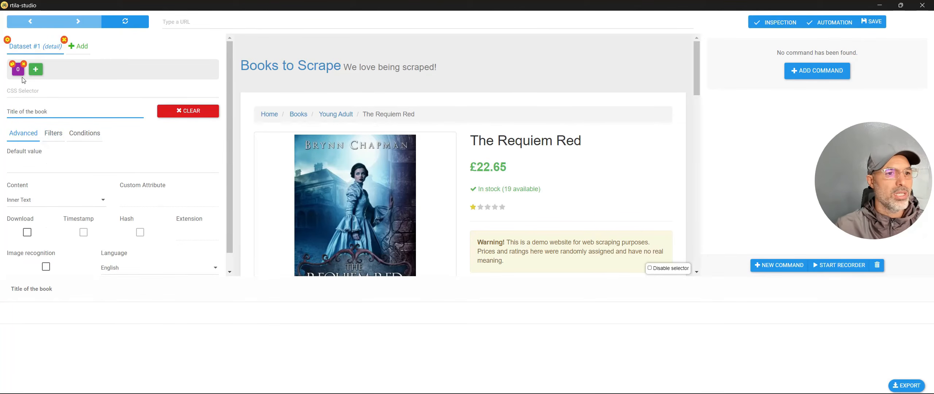
Set the "Title of the book" property's CSS selector by picking the heading "The Requiem Red" on the page.
click(25, 92)
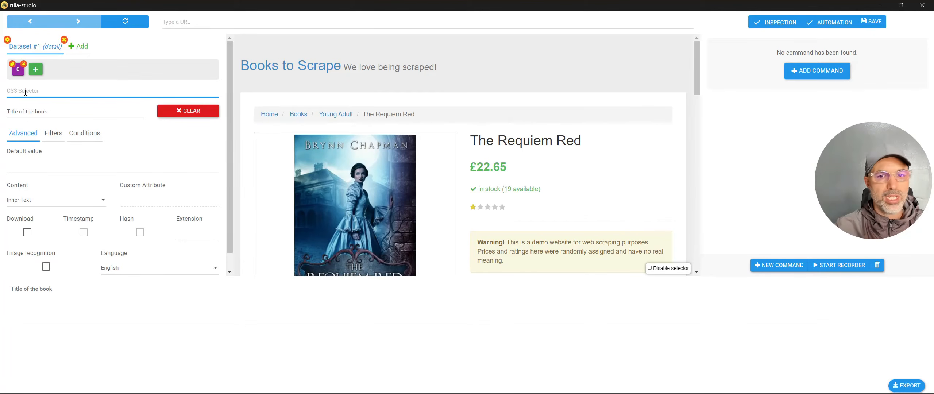
click(586, 145)
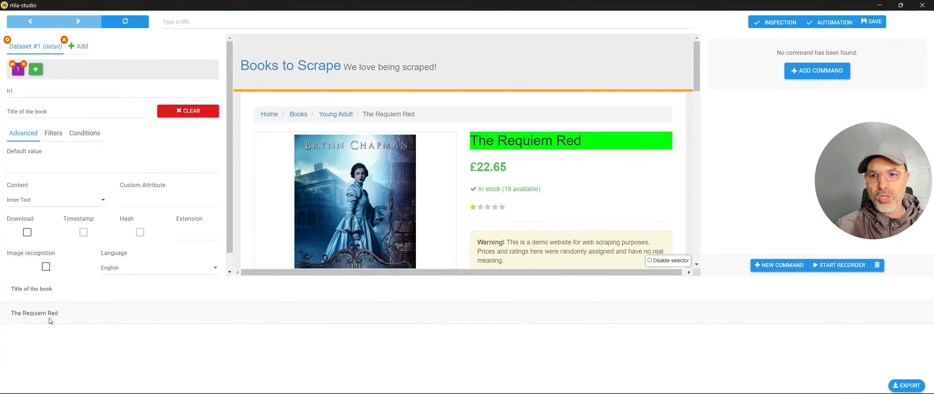
click(16, 92)
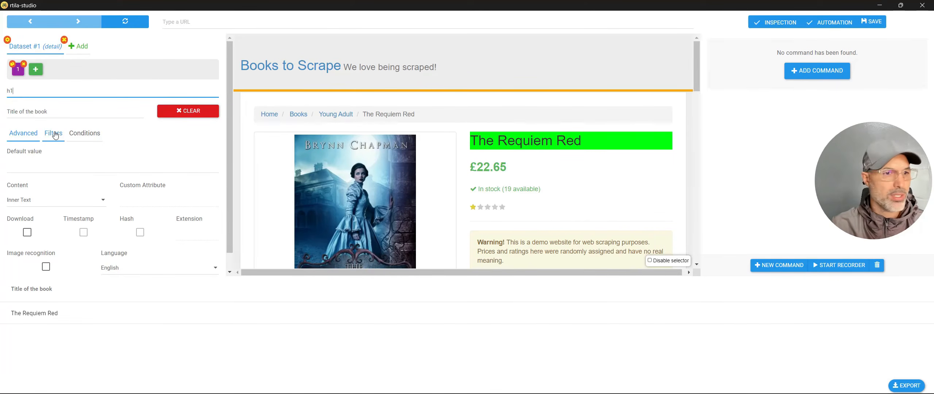
Add a second property named "Price" and pick the price below the book title as its CSS selector.
click(35, 69)
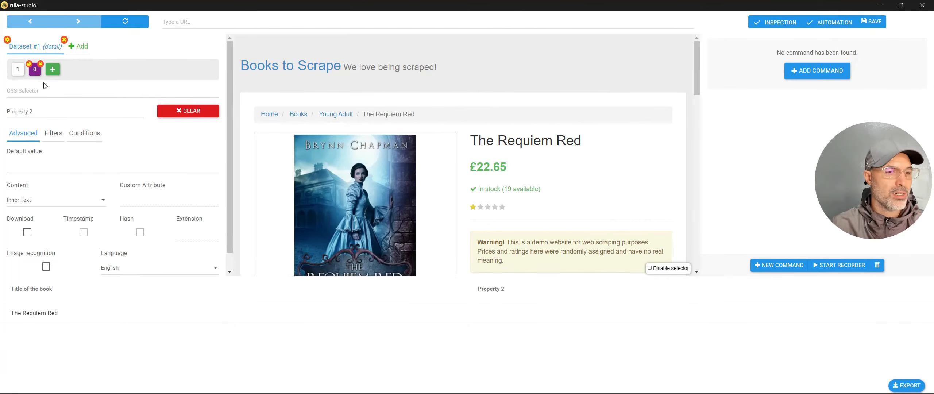
triple_click(43, 109)
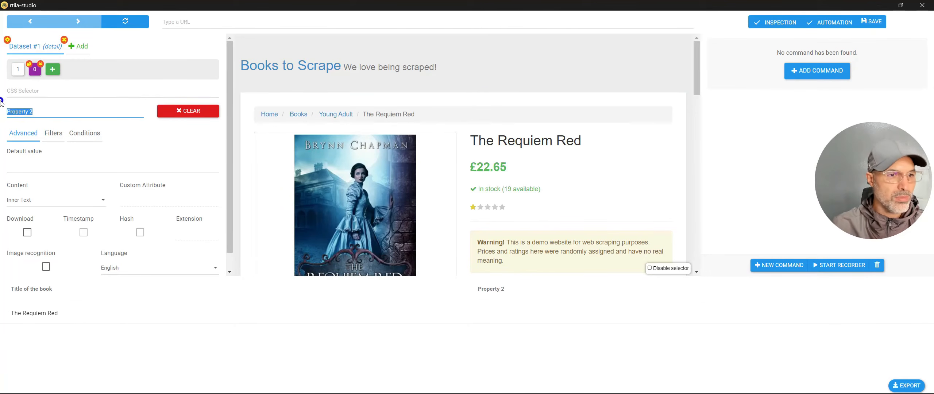
text(Price)
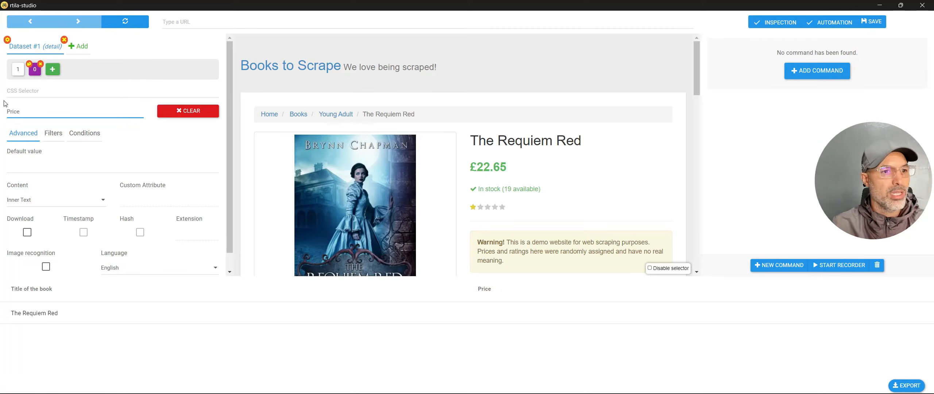
click(15, 93)
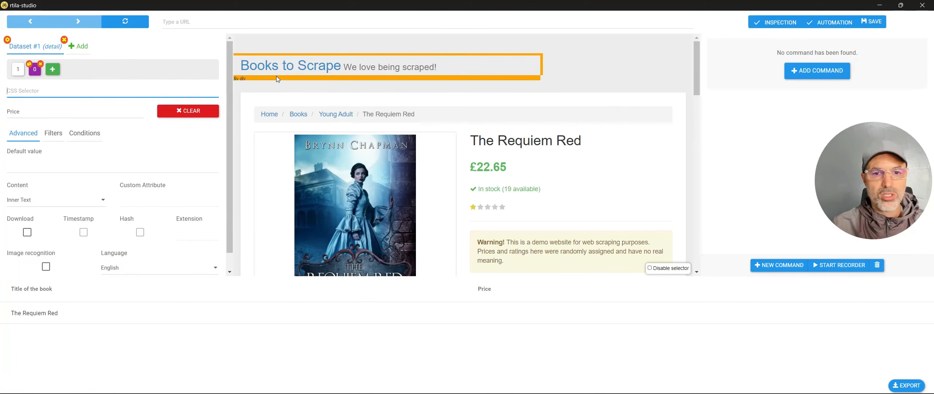
click(509, 166)
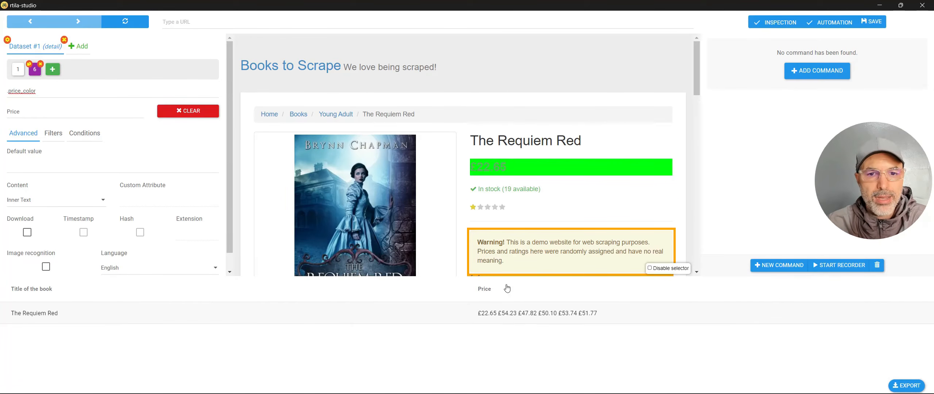
Narrow the Price selector to the main book's price by excluding the price of "Sapiens" among the recently viewed products.
scroll(663, 149, down, 1)
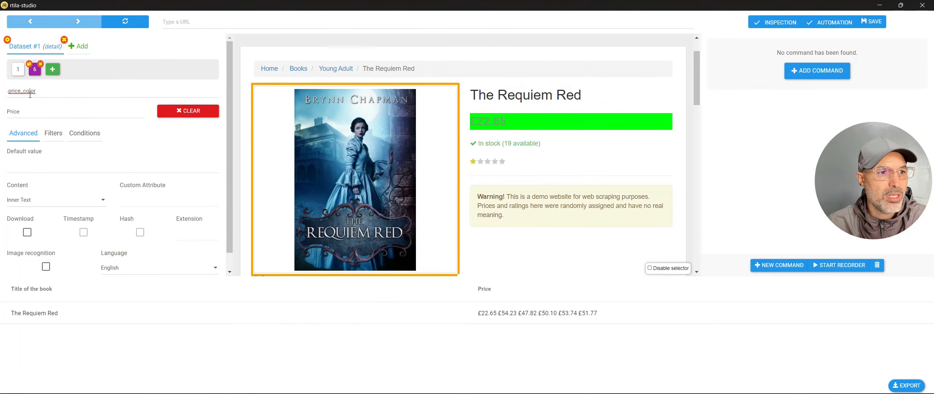
scroll(524, 114, down, 10)
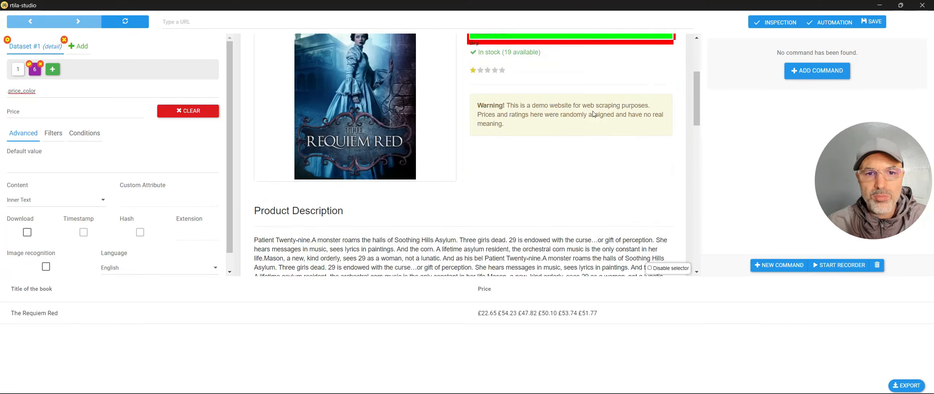
scroll(593, 114, down, 4)
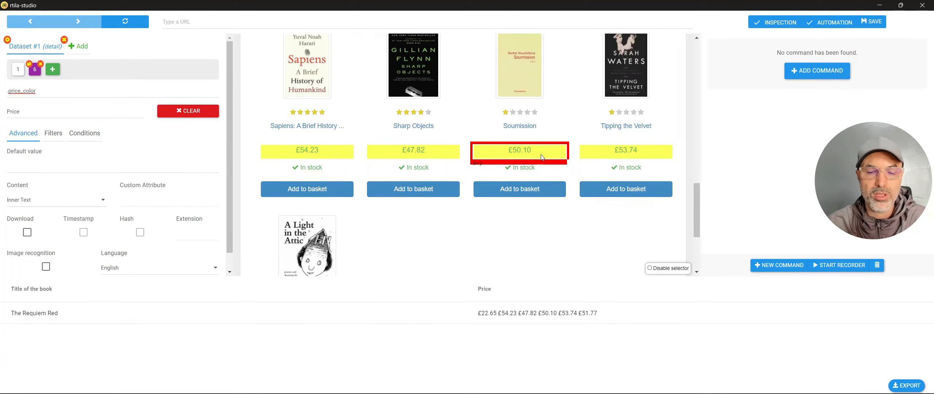
scroll(468, 163, up, 5)
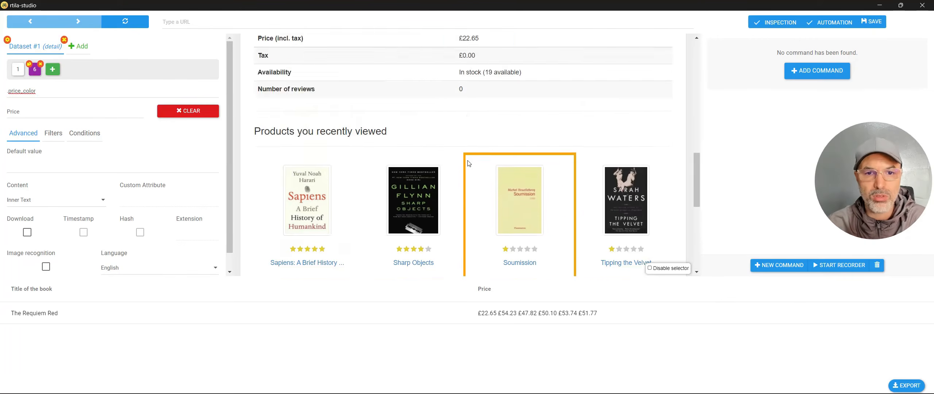
scroll(469, 164, up, 5)
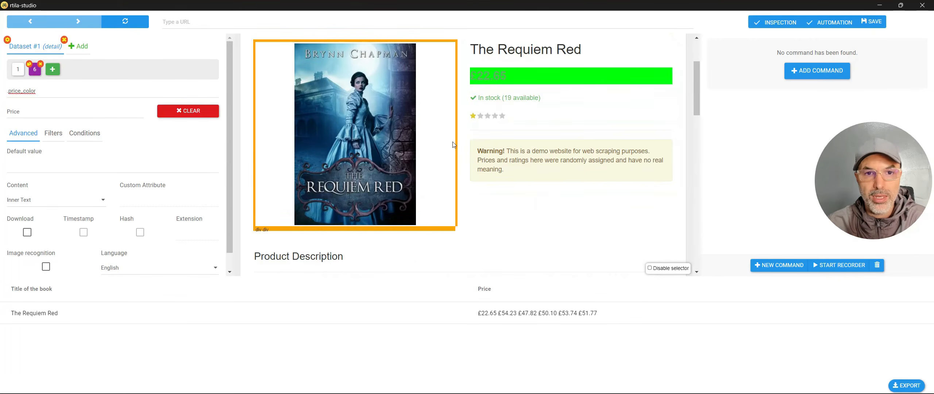
scroll(452, 142, up, 2)
scroll(452, 142, down, 10)
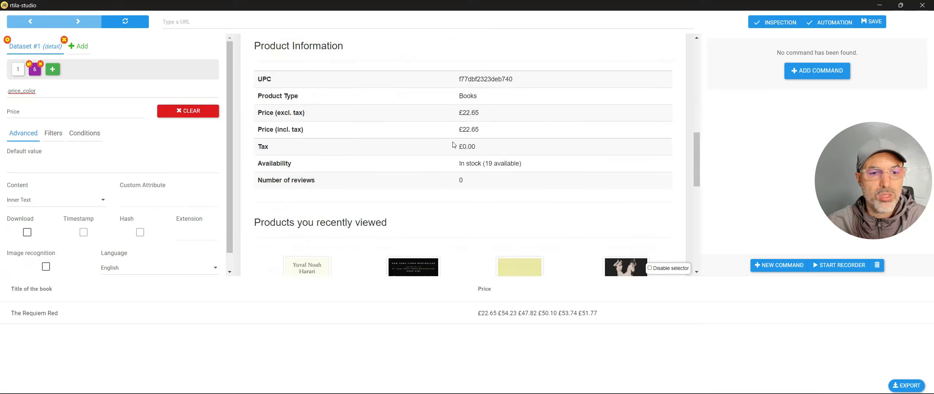
scroll(453, 144, down, 3)
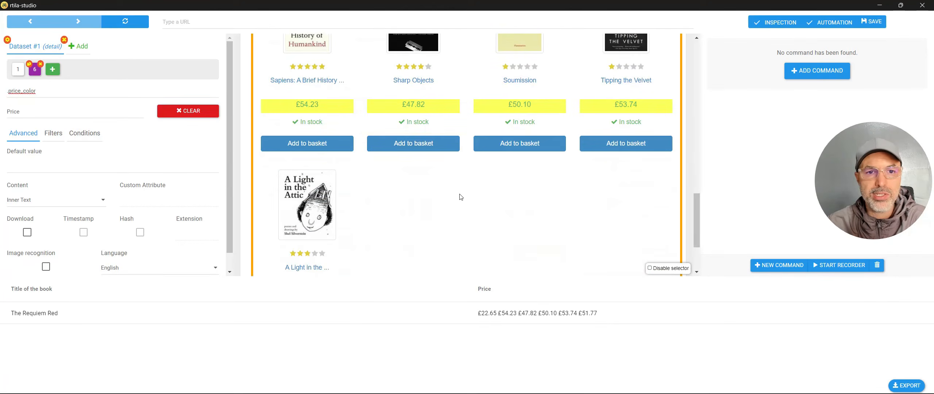
scroll(460, 197, up, 2)
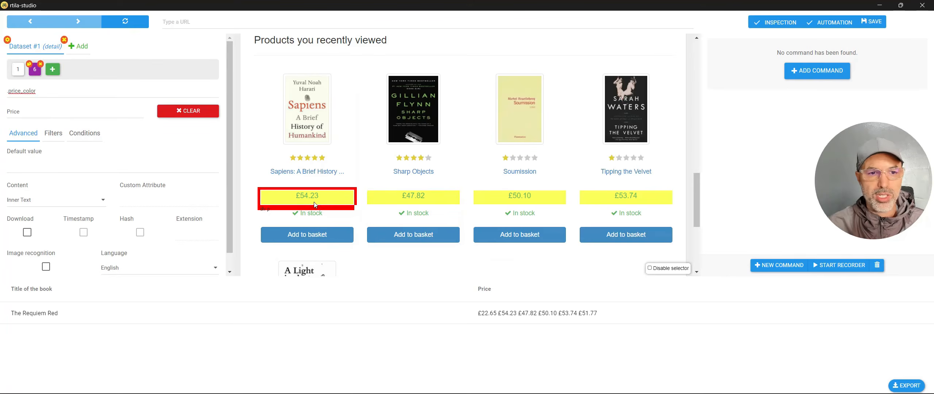
click(333, 200)
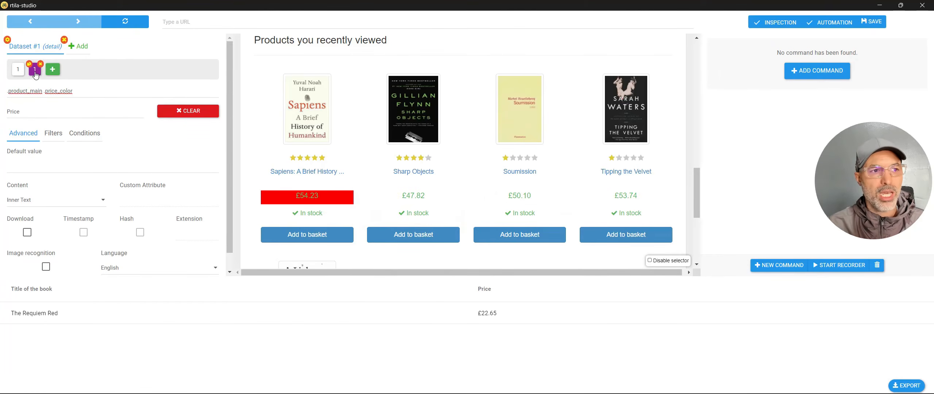
scroll(490, 174, up, 15)
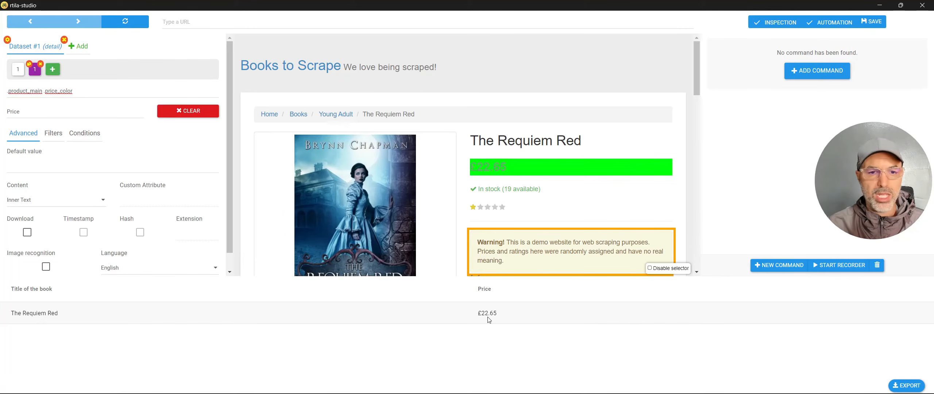
Add a third property named "Image URL" with the CSS selector "img".
click(52, 69)
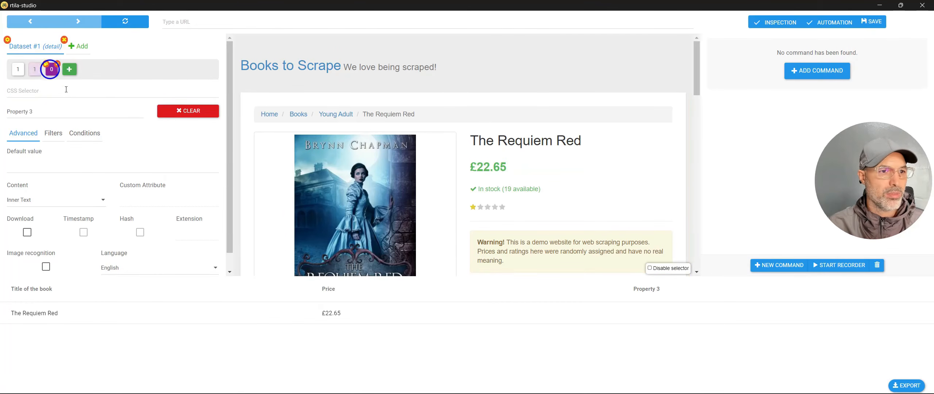
drag(33, 111, 1, 107)
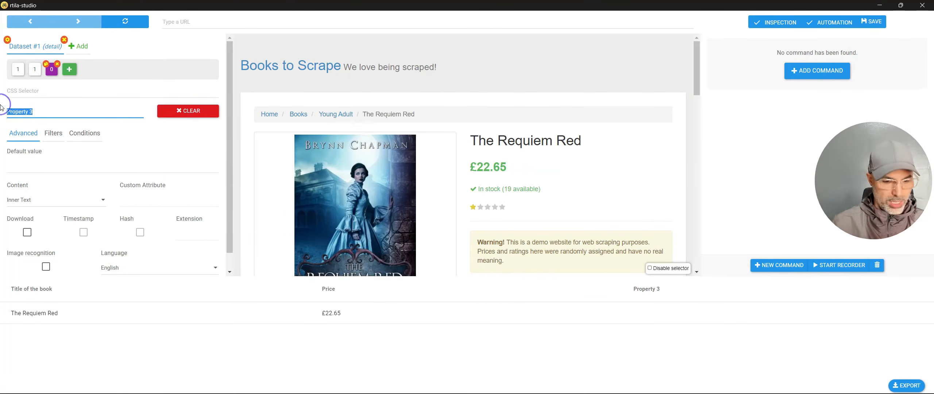
text(Image URL)
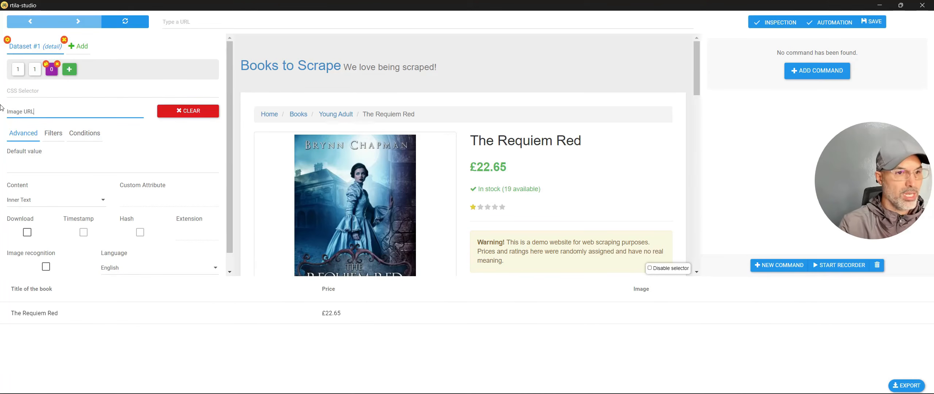
click(30, 91)
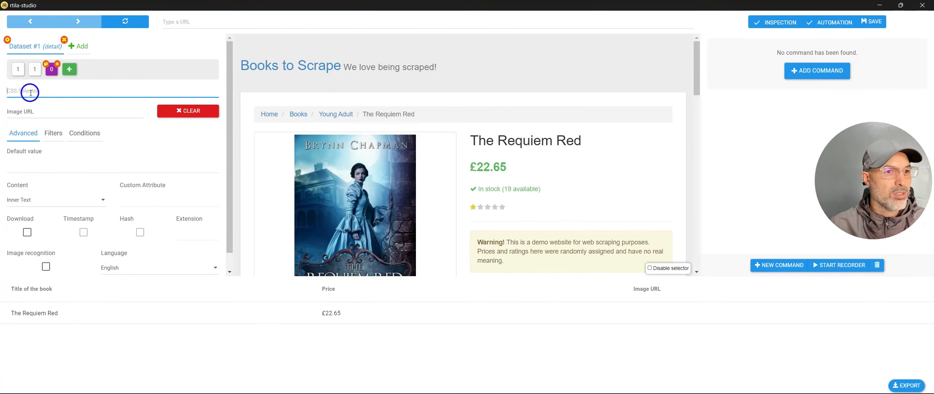
text(img)
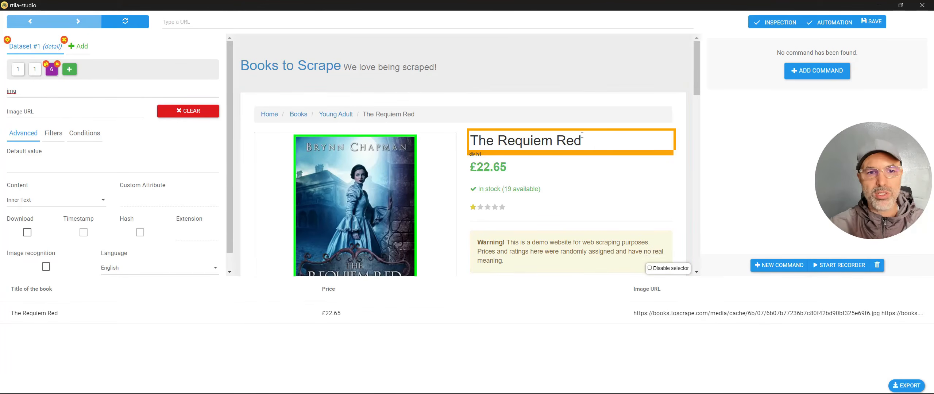
Exclude the "Sapiens" cover under the recently viewed products from the Image URL selector and save the project.
drag(19, 91, 5, 93)
scroll(587, 158, down, 15)
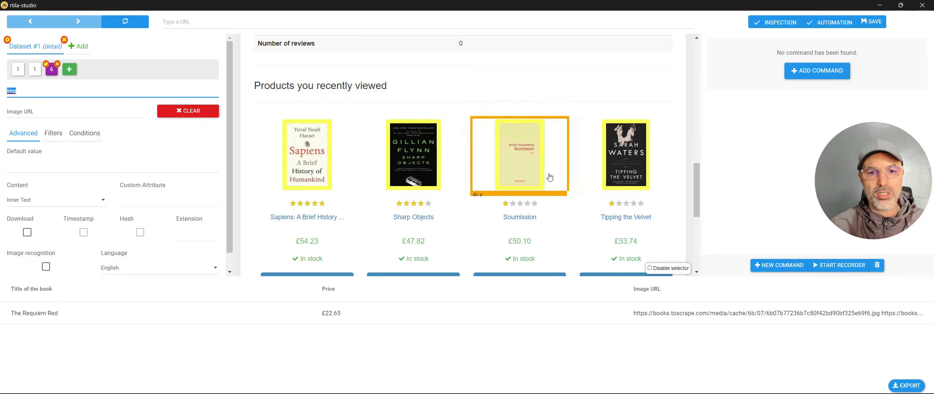
click(305, 178)
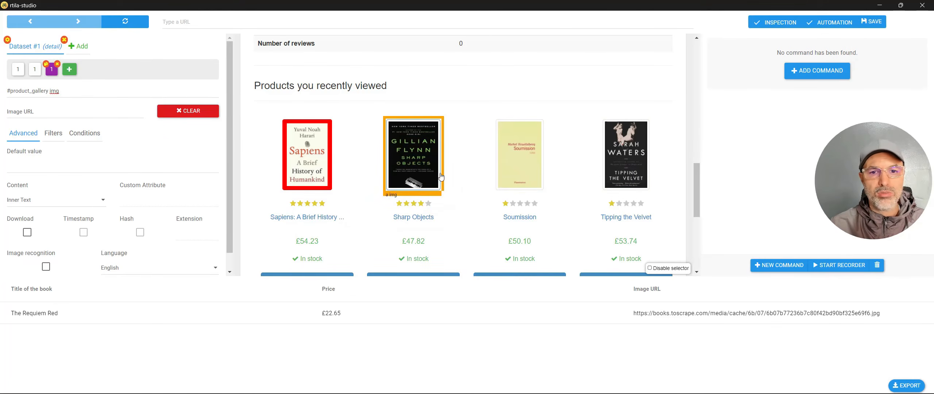
scroll(441, 177, up, 8)
scroll(441, 177, up, 4)
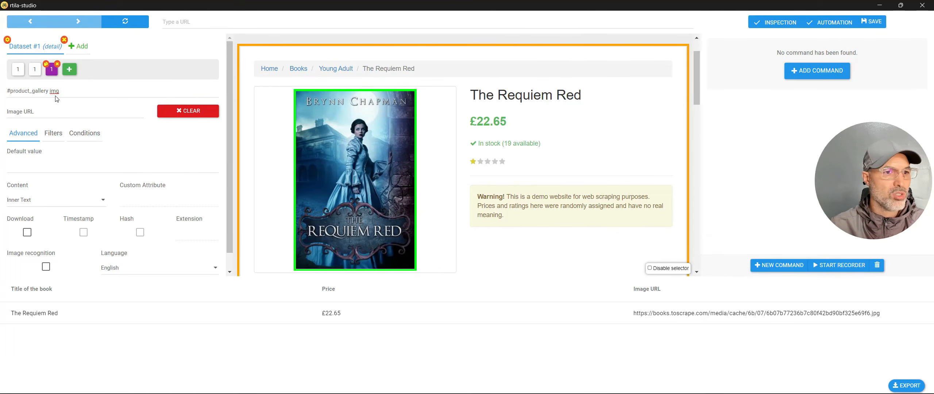
drag(65, 91, 3, 91)
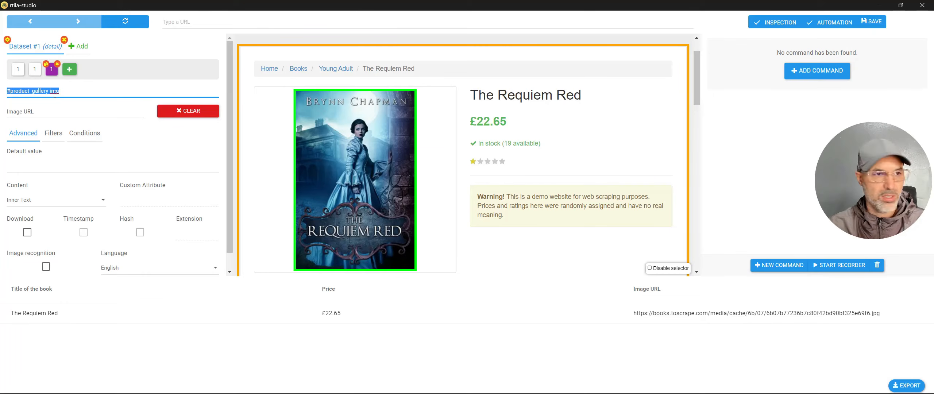
click(78, 87)
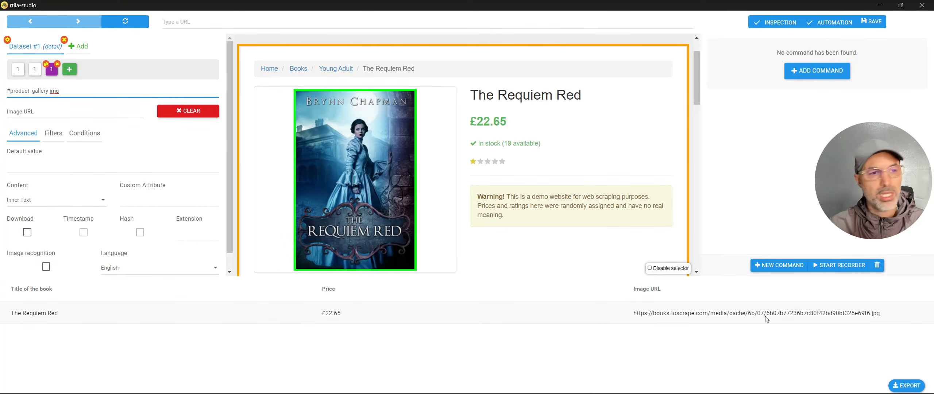
click(880, 25)
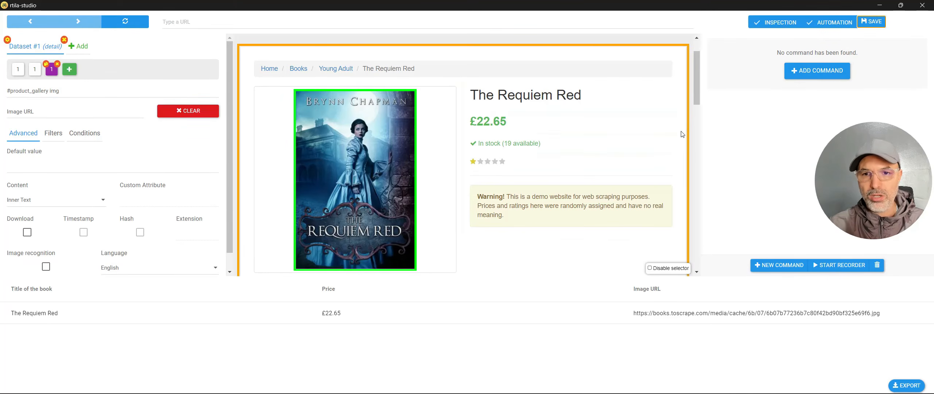
Add an "Extract results" action command to the automation and save the project.
scroll(620, 124, up, 2)
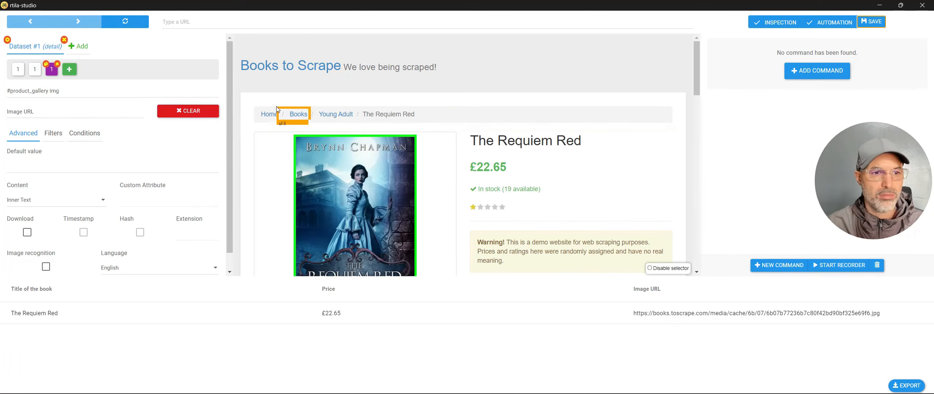
click(812, 75)
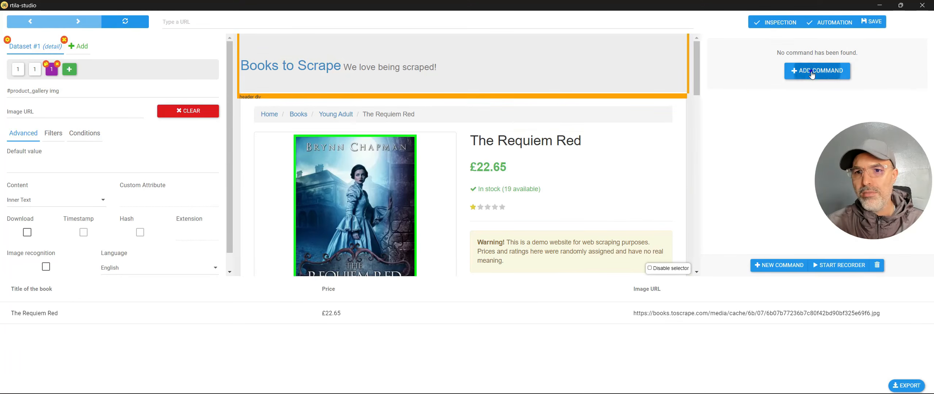
drag(867, 167, 874, 273)
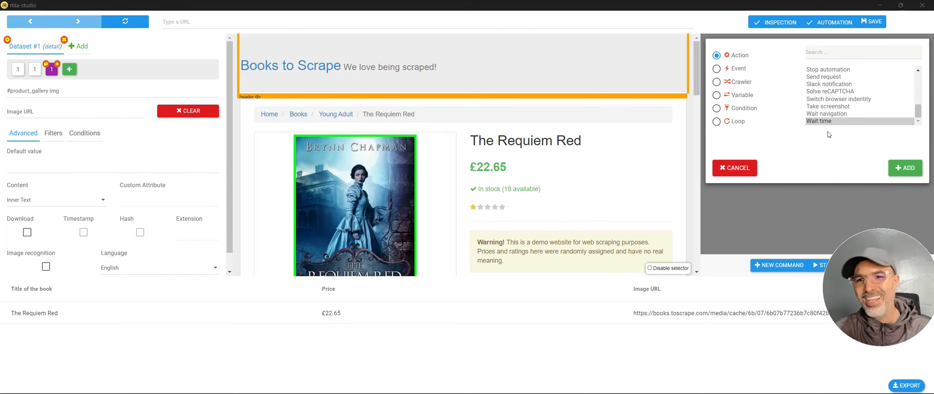
click(820, 52)
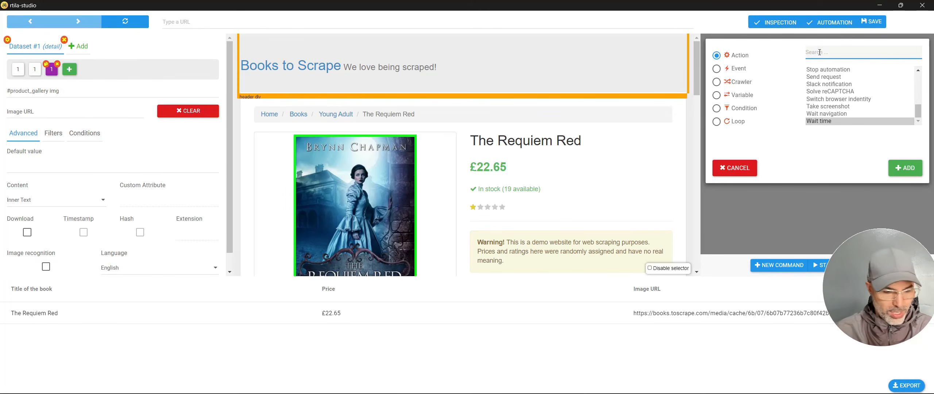
text(extr)
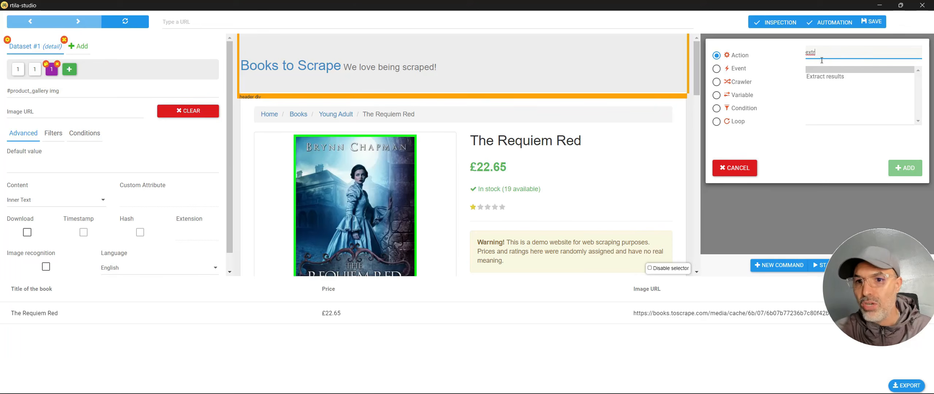
click(821, 70)
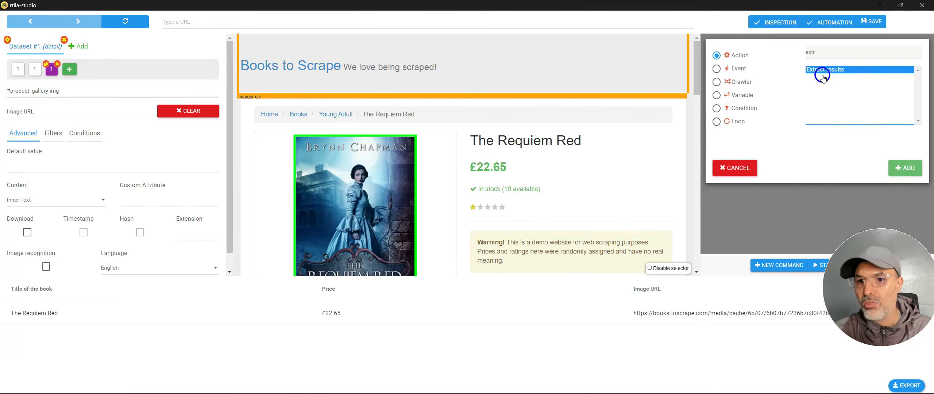
click(907, 177)
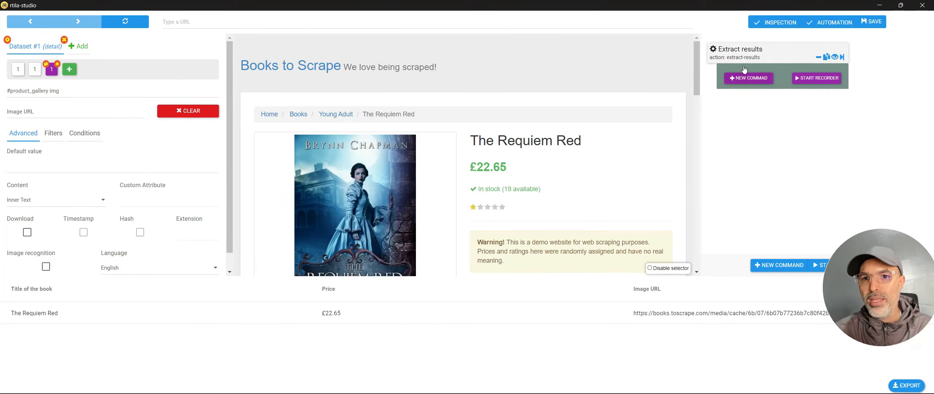
click(873, 22)
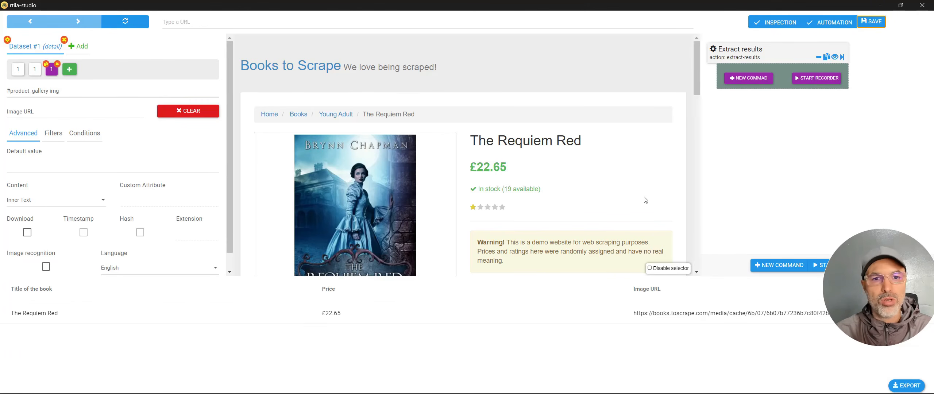
Review the title, price and image properties of Dataset #1 and save the project again.
click(19, 73)
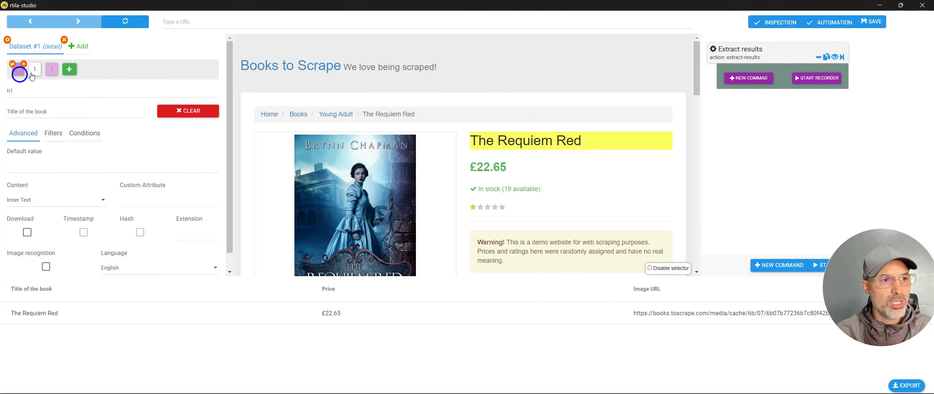
click(34, 70)
click(51, 69)
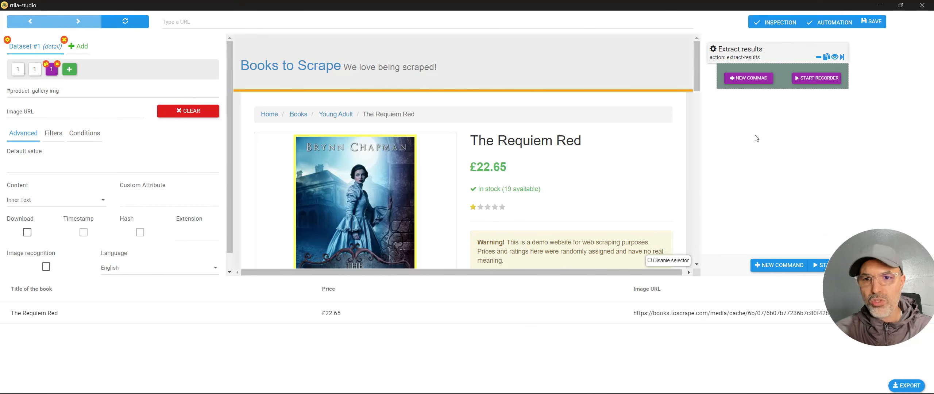
click(872, 21)
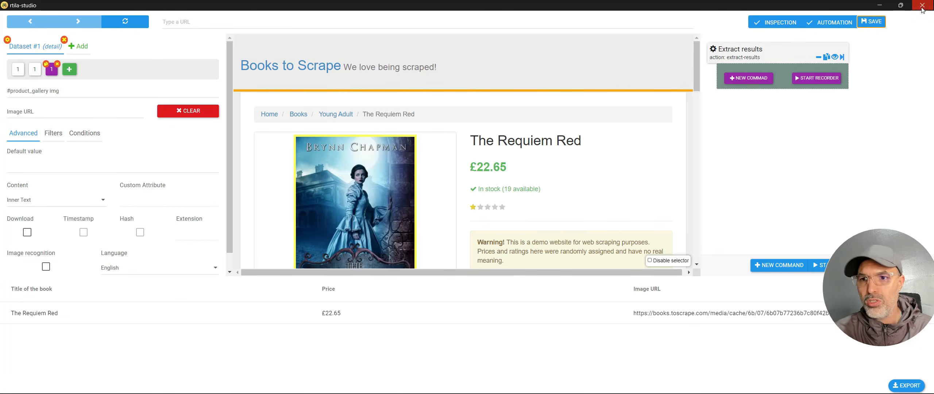
Close the project inspector, run the "(books.toscrape.com) Basic detail example" project locally from the project list, and dismiss the project queue.
click(923, 5)
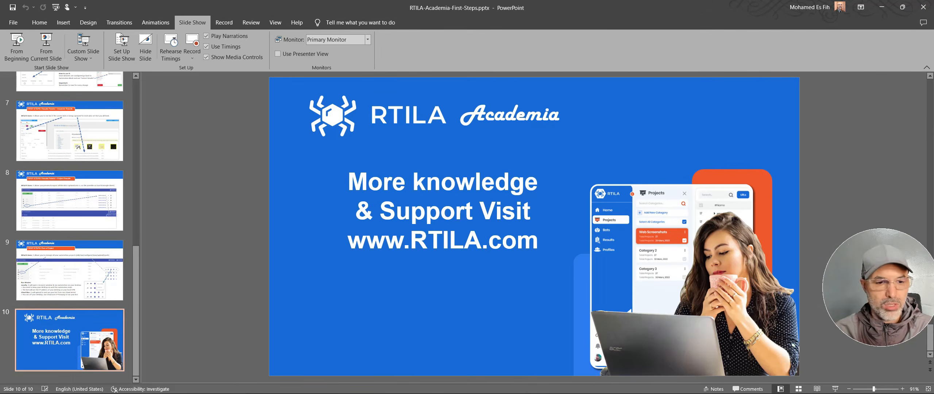
click(562, 383)
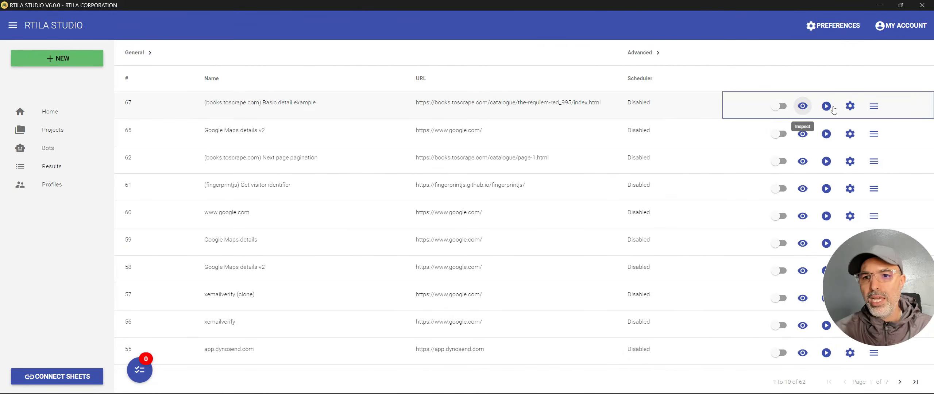
click(828, 109)
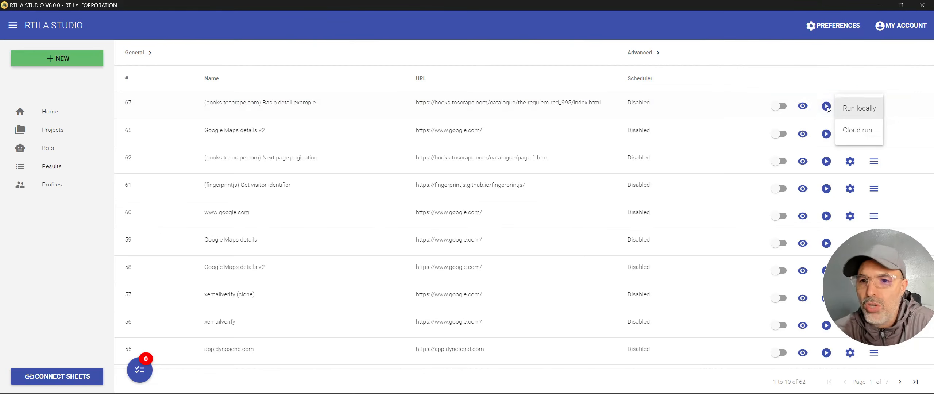
click(855, 110)
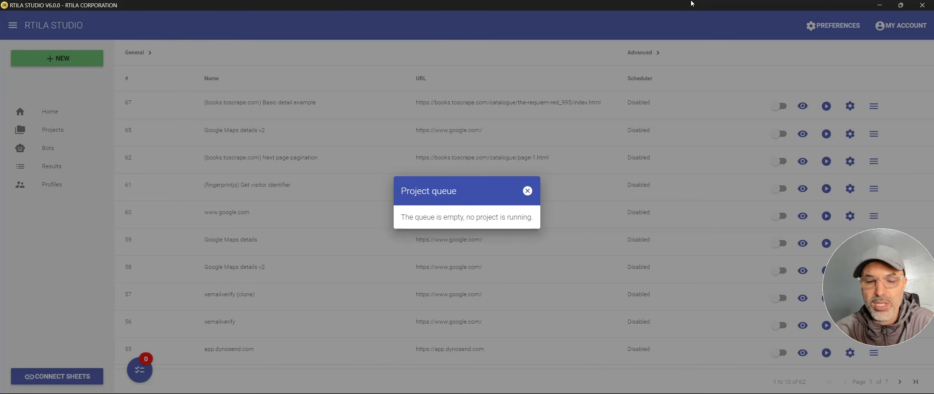
click(528, 192)
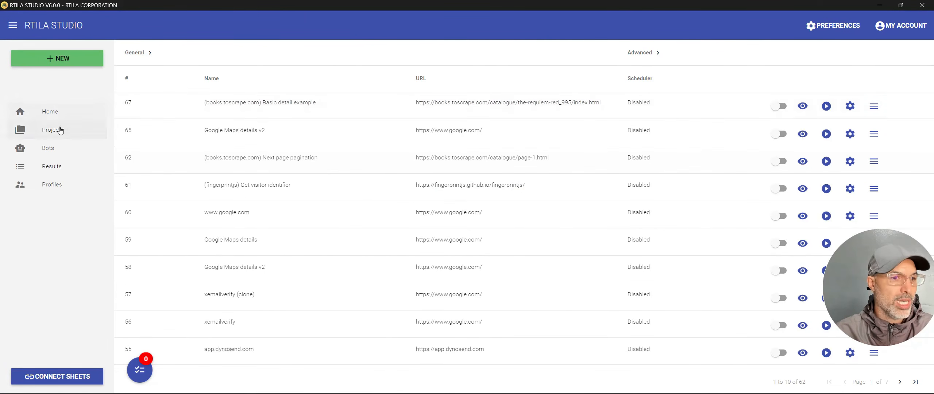
Preview the results of the latest project 67 run and export them all to Downloads as singlebook-scrape.csv.
click(49, 169)
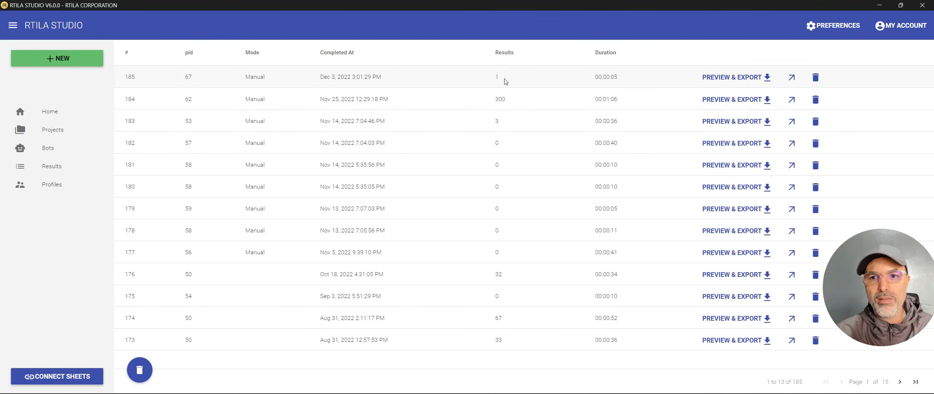
click(741, 77)
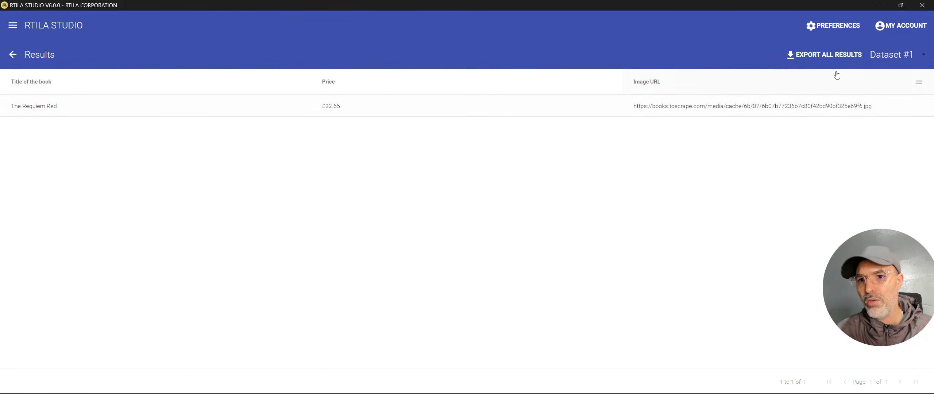
click(834, 57)
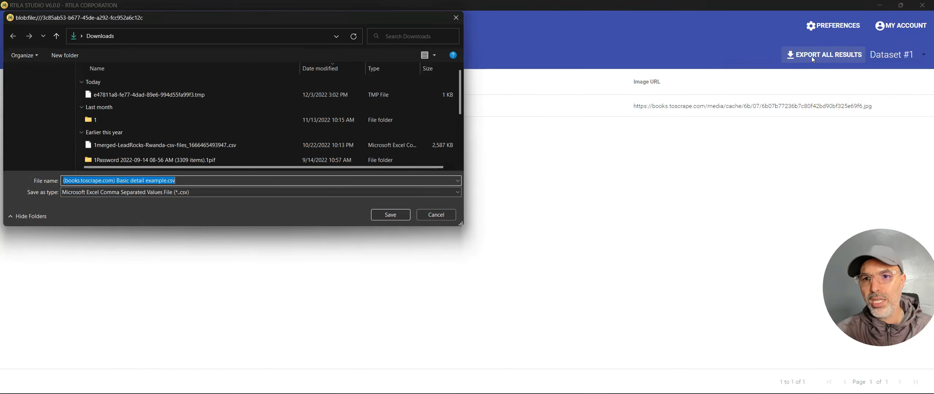
click(119, 181)
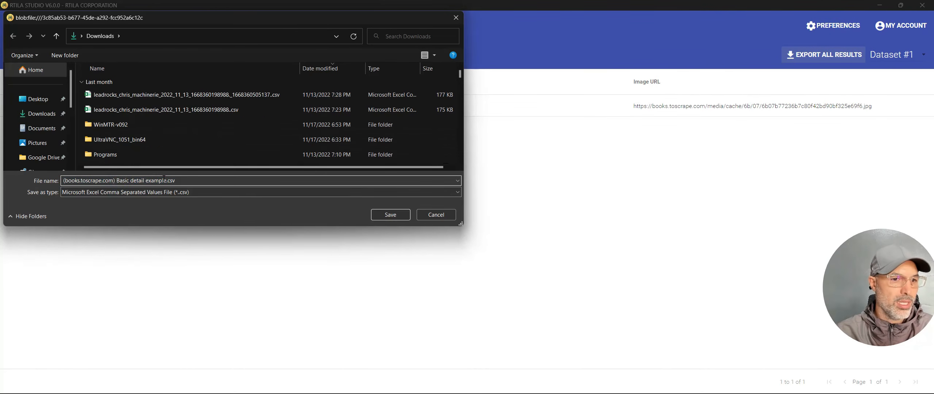
drag(166, 180, 2, 181)
text(singlebook-scrape)
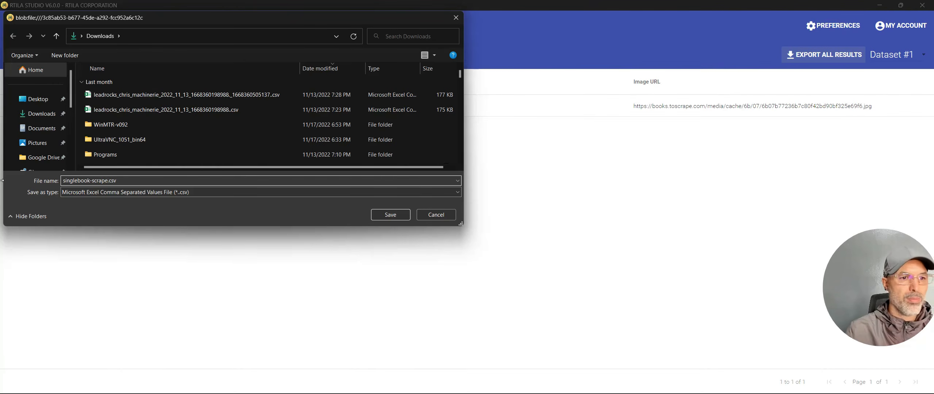
key(Return)
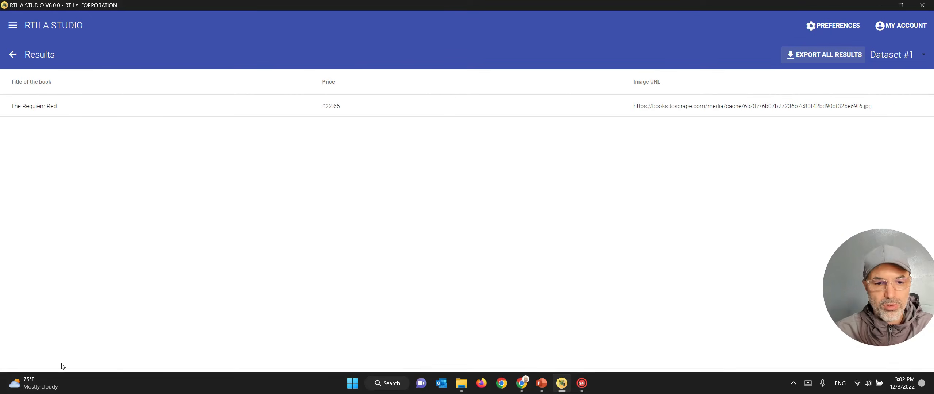
Switch to File Explorer, go to the Downloads folder and open singlebook-scrape.csv in Excel.
mouse_move(429, 392)
click(460, 384)
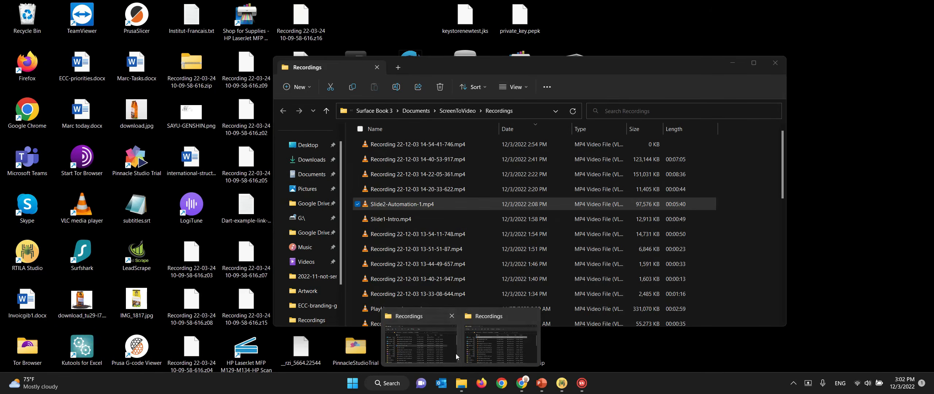
click(456, 353)
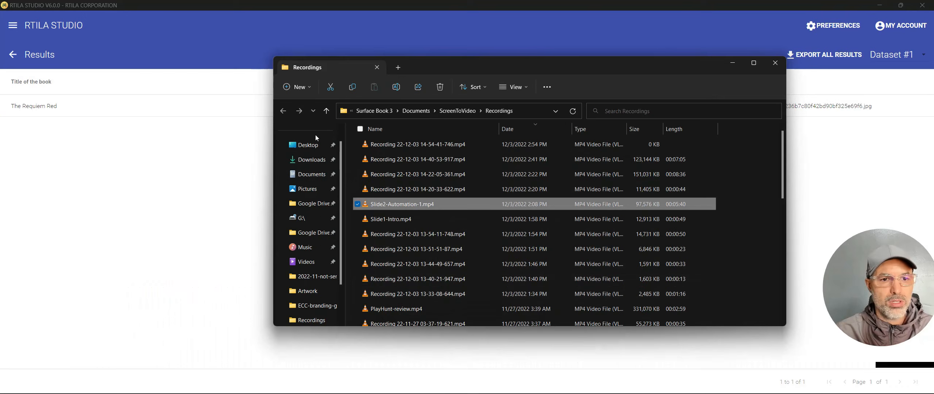
click(318, 164)
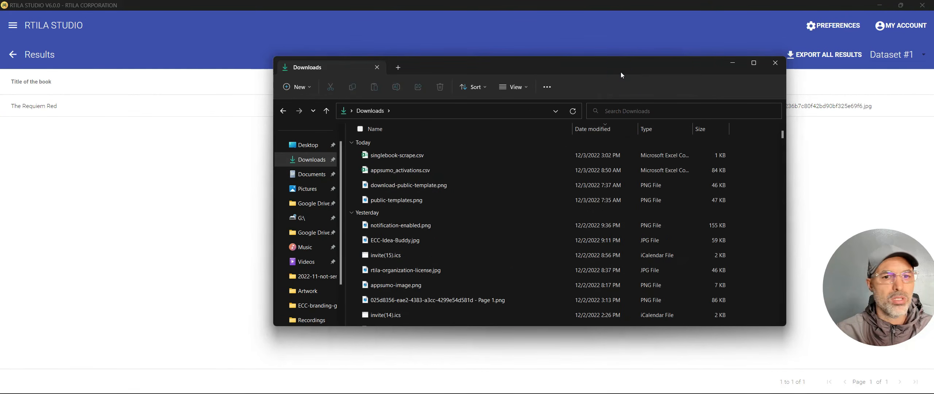
double_click(624, 67)
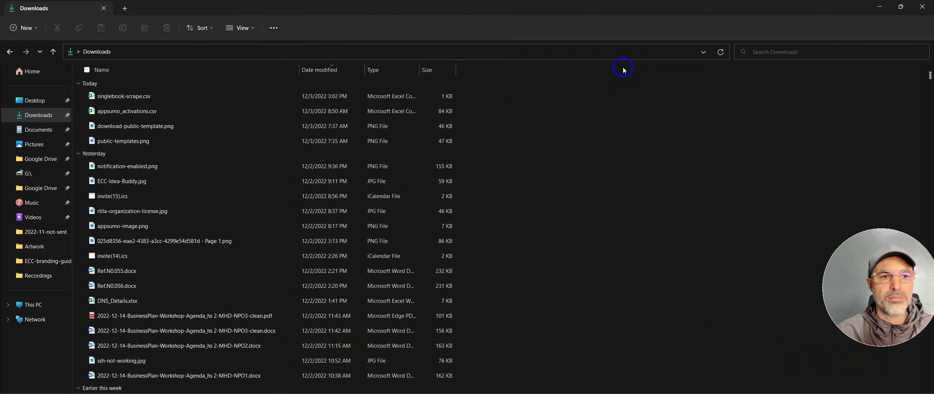
click(119, 97)
double_click(120, 96)
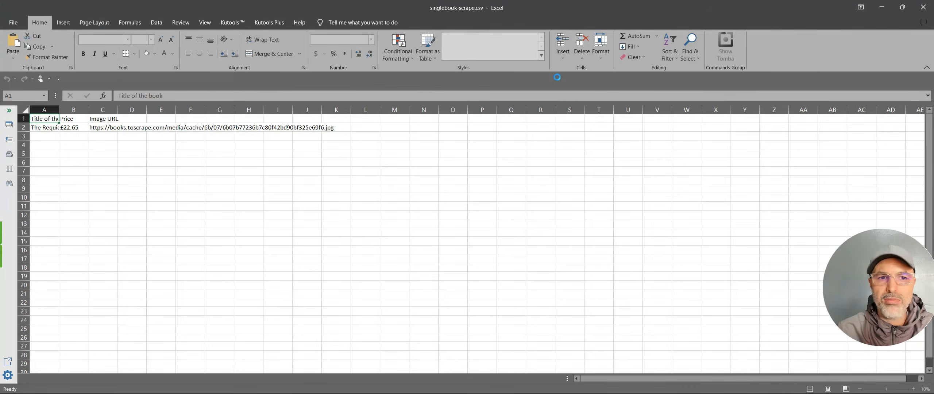
Widen the book title, price and image URL columns and select the book title in cell A2.
drag(59, 109, 77, 108)
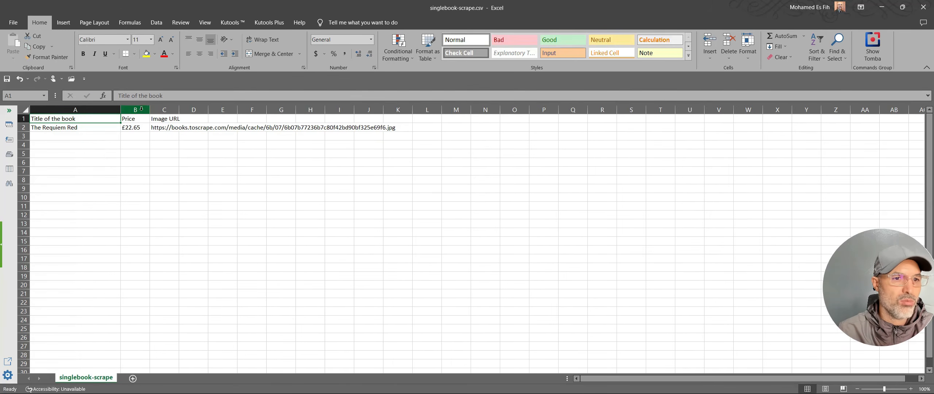
drag(150, 108, 354, 109)
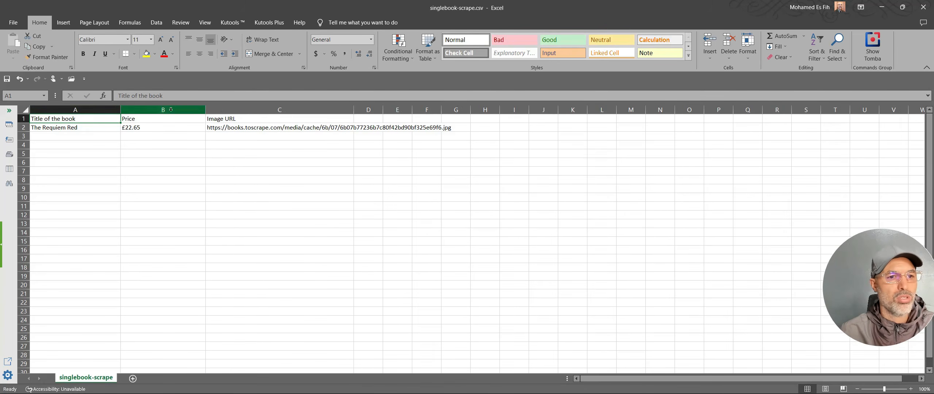
click(87, 132)
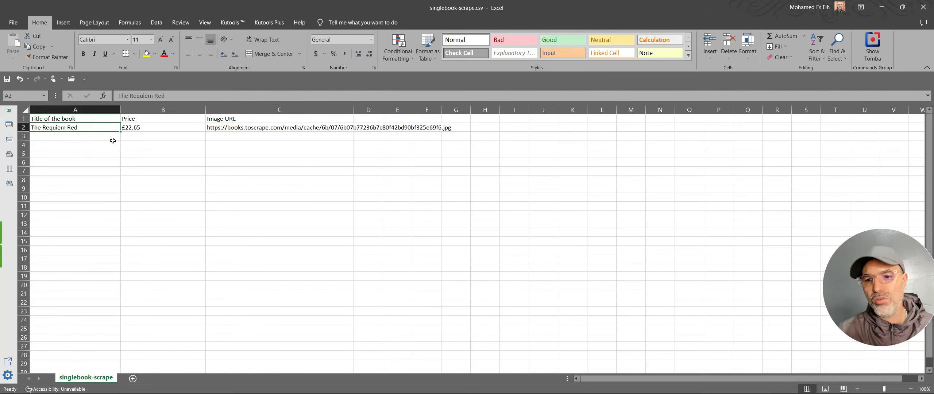